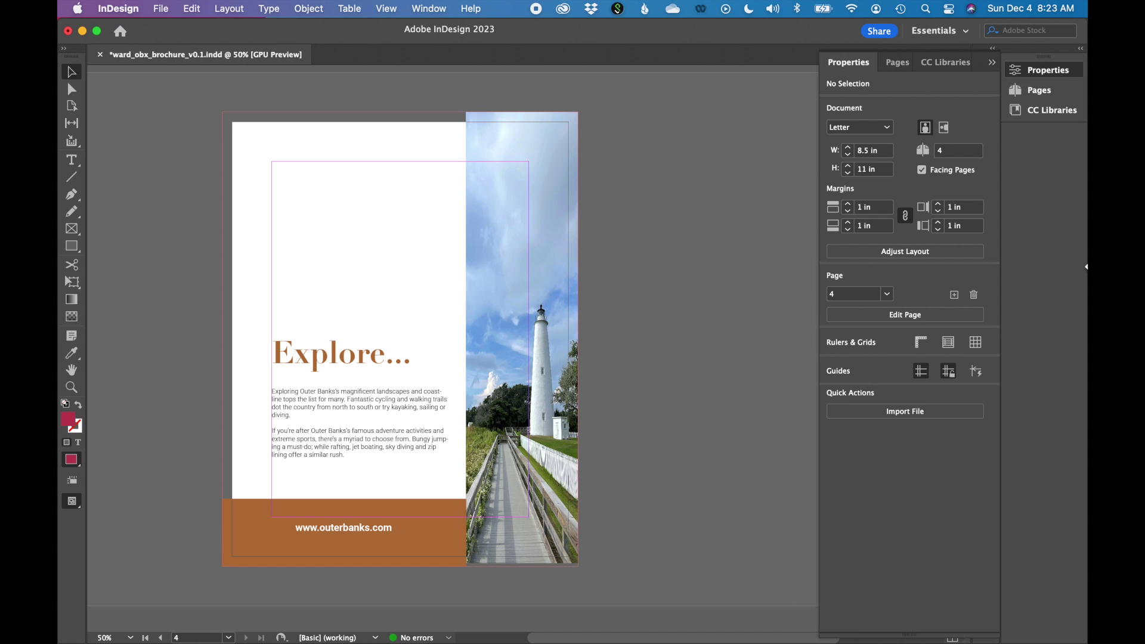
# Step: Inspect the lighthouse photo's frame and its image content with the Selection and Direct Selection tools
pyautogui.click(522, 338)
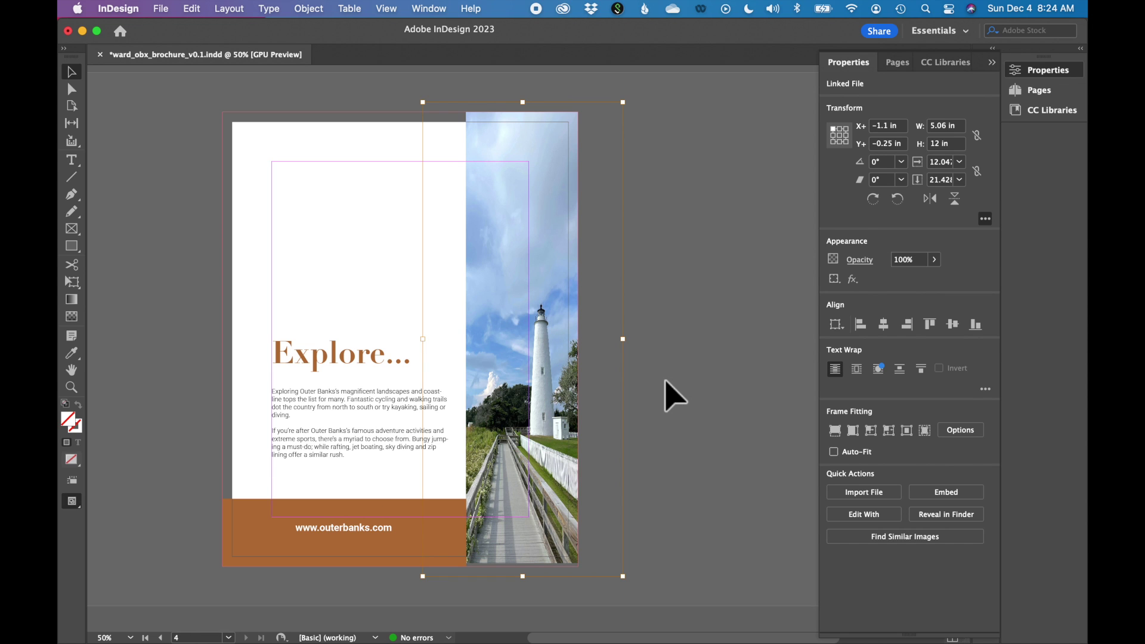
pyautogui.click(636, 380)
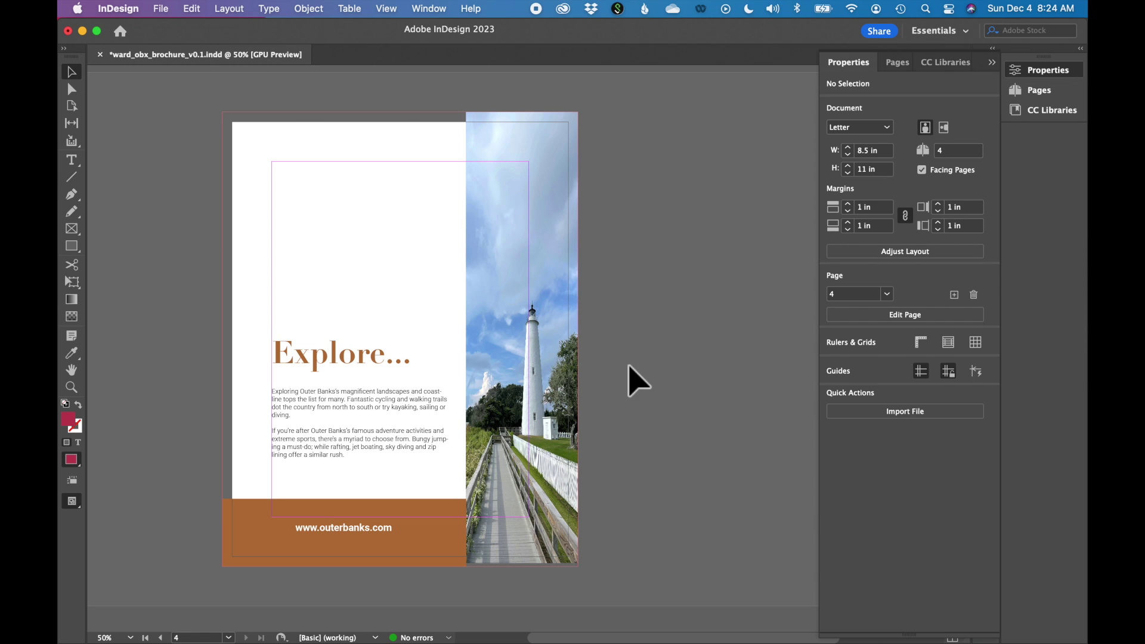
pyautogui.click(557, 374)
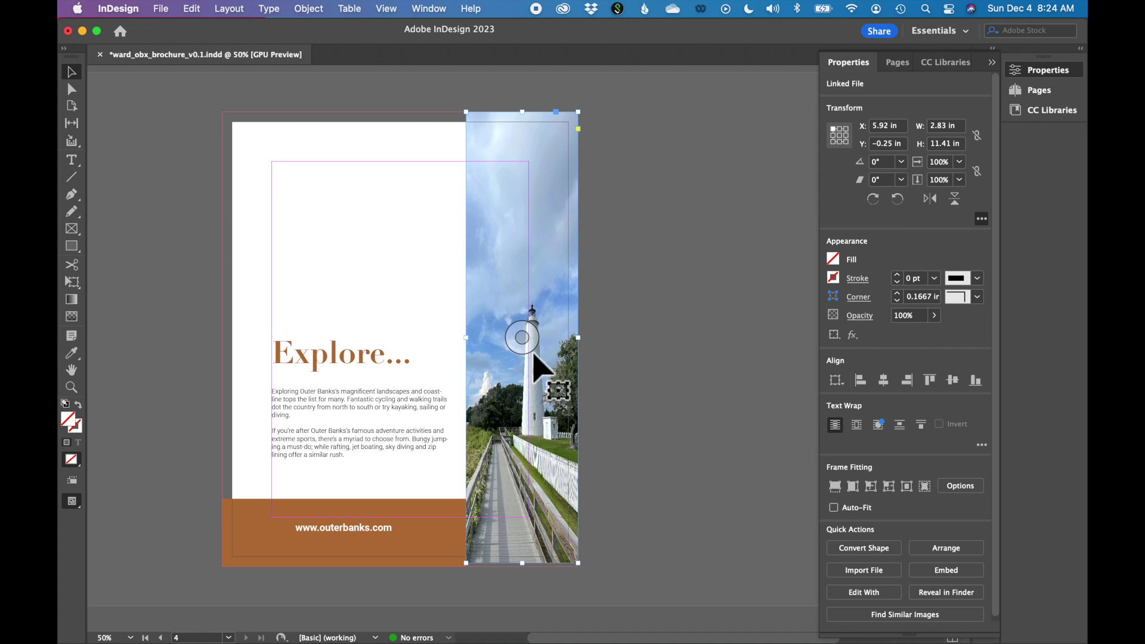
pyautogui.click(531, 348)
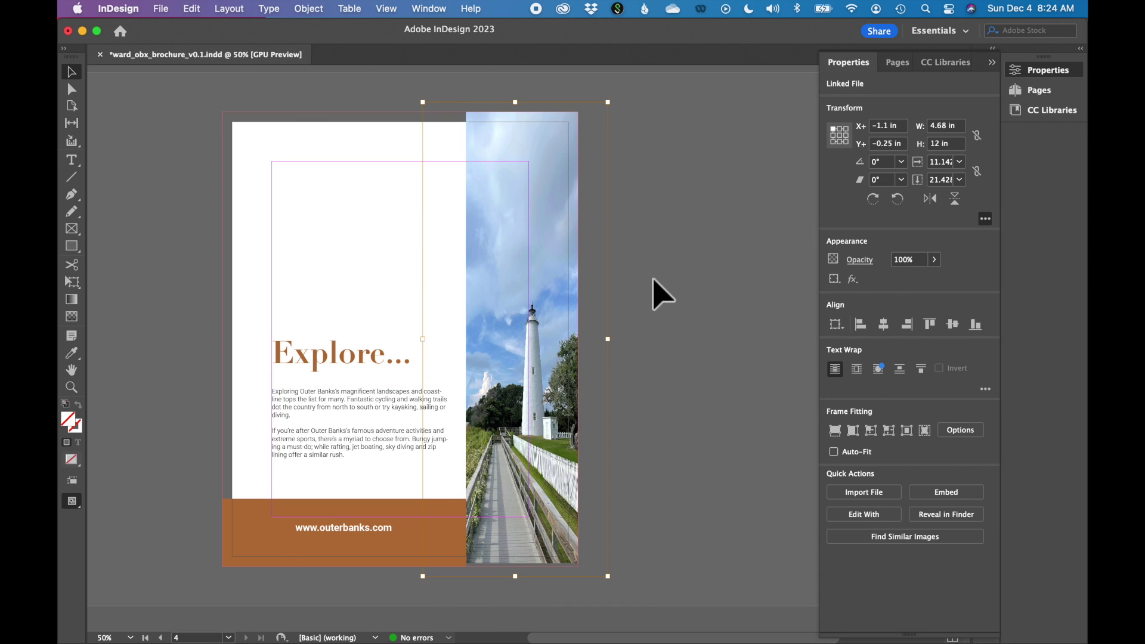
pyautogui.click(684, 207)
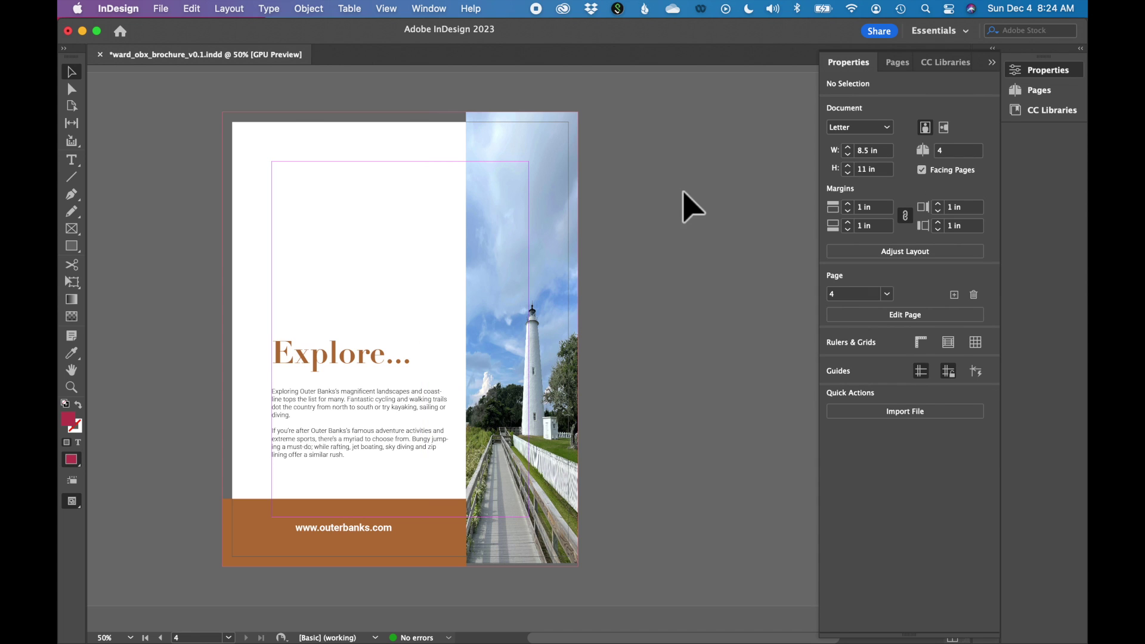
pyautogui.click(73, 90)
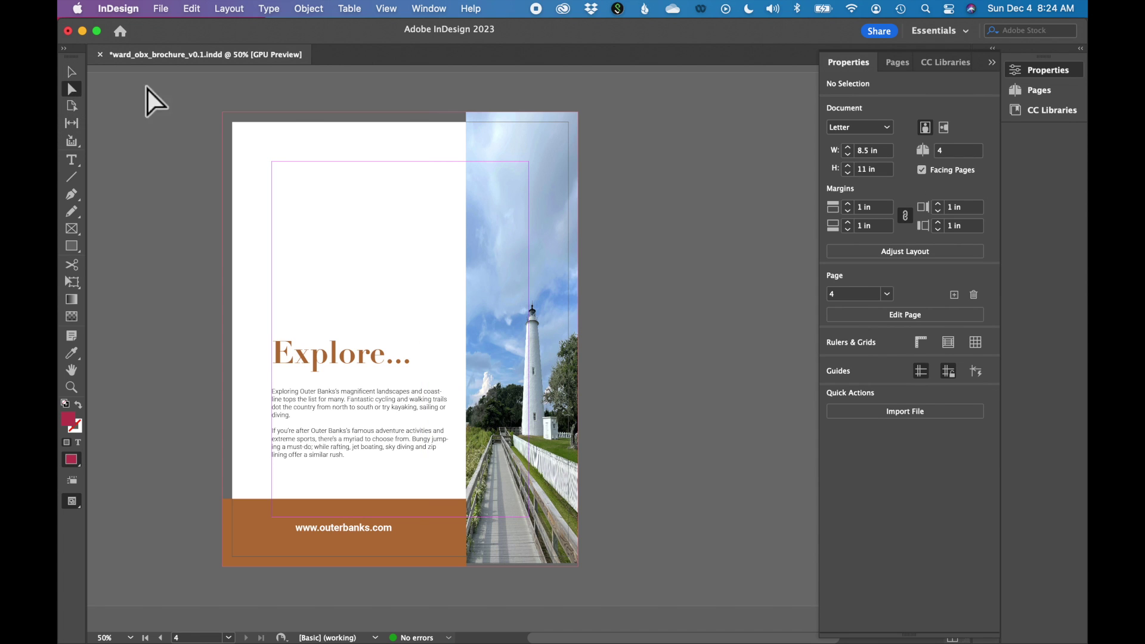
pyautogui.click(536, 385)
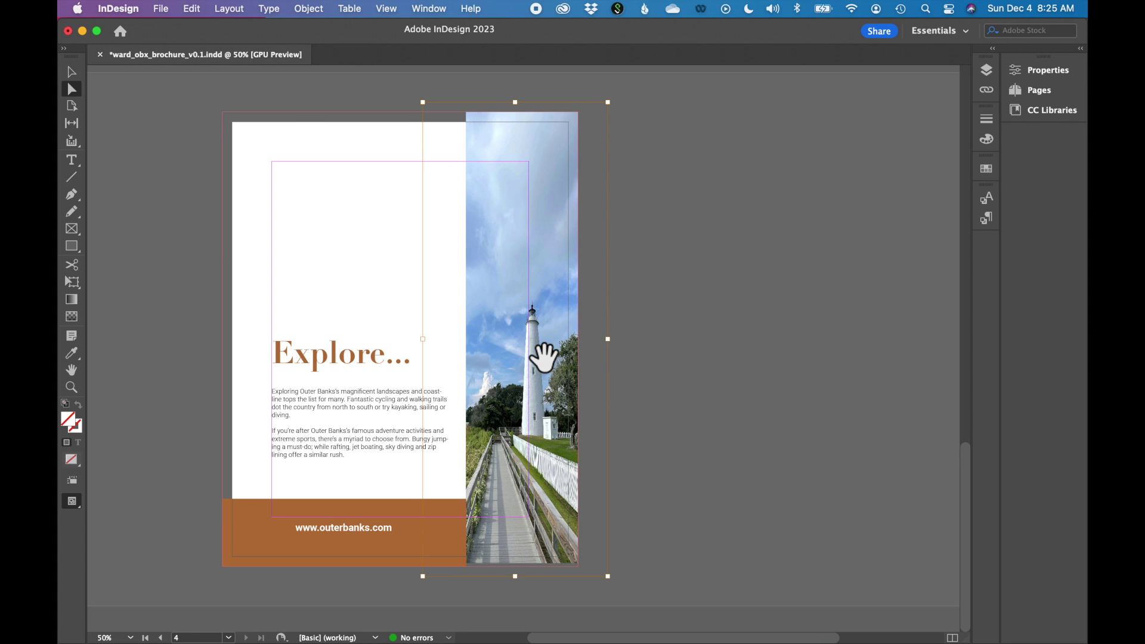
# Step: Reopen the Properties panel from the Window menu to show the photo's 4.68 by 12 inch size
pyautogui.click(429, 10)
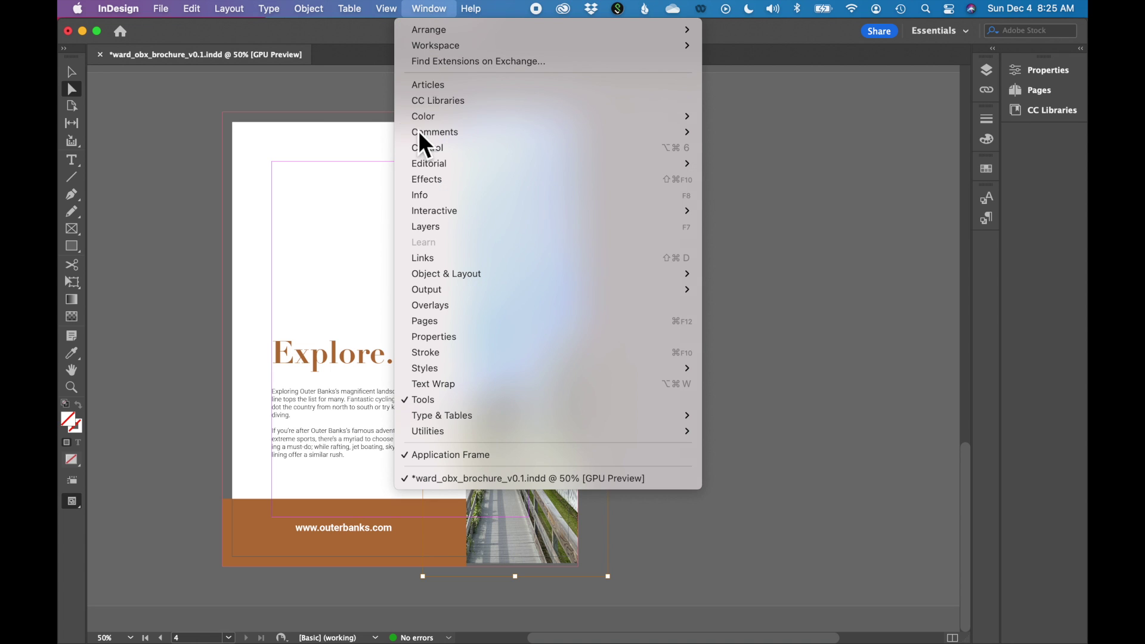
pyautogui.click(417, 341)
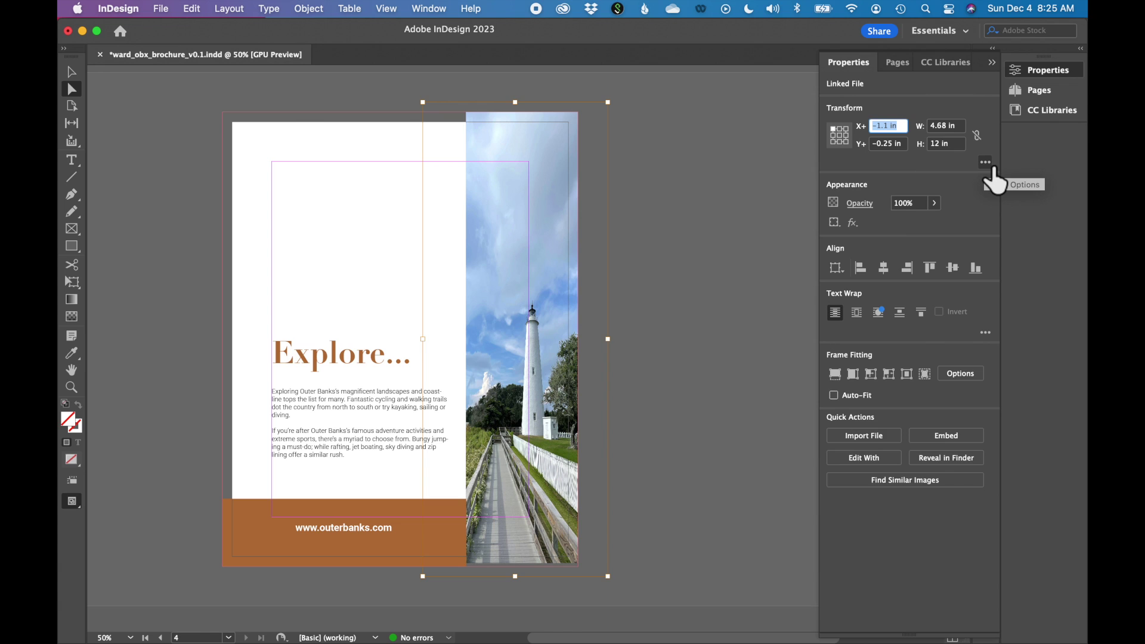
# Step: Expand the Transform options to reveal the photo's uneven 11.14% by 21.43% scale
pyautogui.click(985, 163)
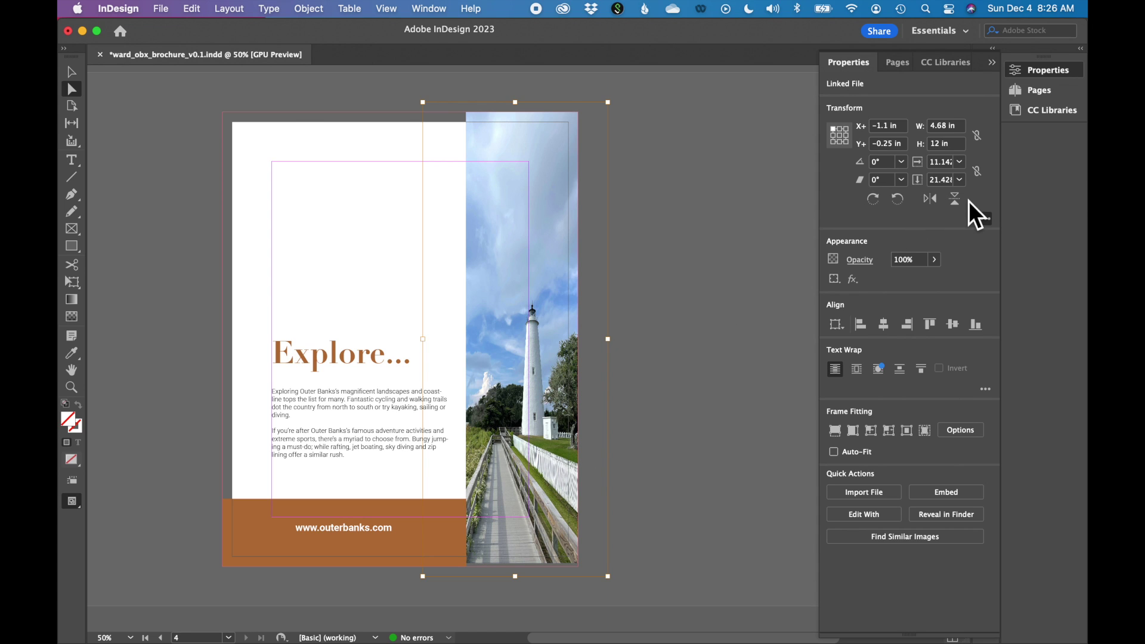
# Step: Set the photo's vertical scale to 11.142% to match its horizontal scale
pyautogui.click(947, 166)
pyautogui.write('11.142')
pyautogui.press('Return')
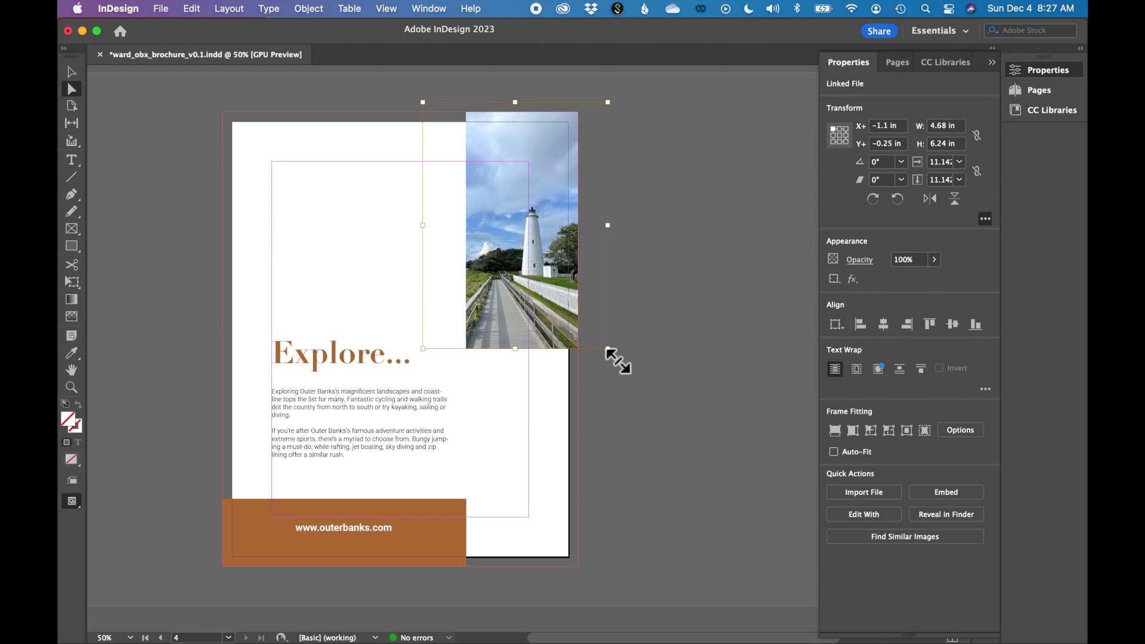
# Step: Scale the photo proportionally to 21.285%, then shift it left so the lighthouse shows
pyautogui.moveTo(607, 348); pyautogui.dragTo(775, 523)
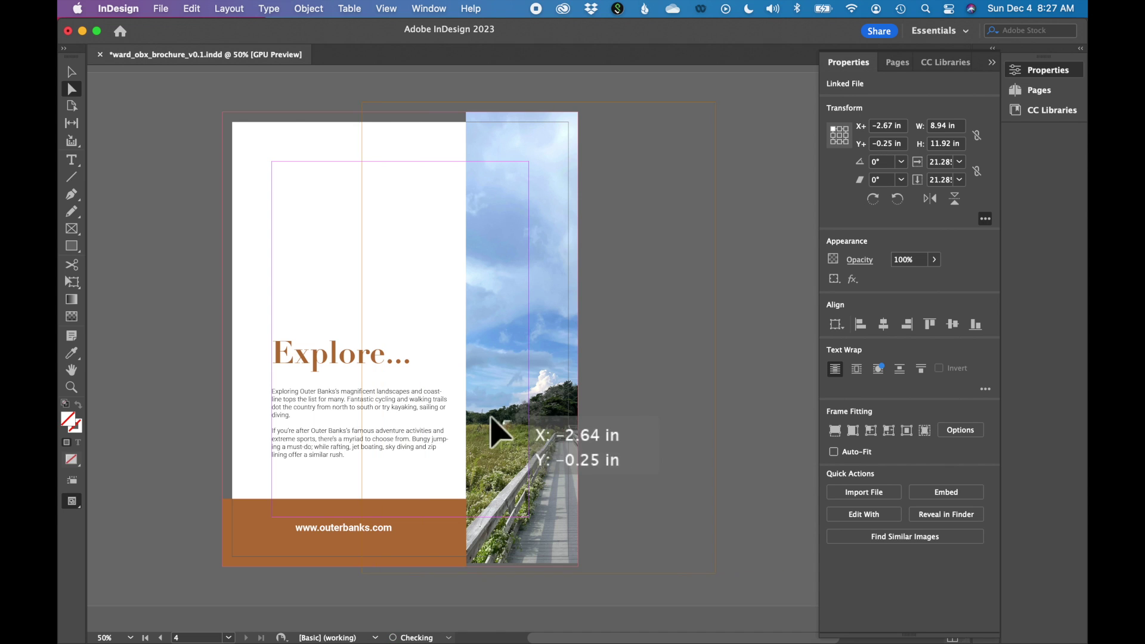
pyautogui.moveTo(569, 442); pyautogui.dragTo(476, 446)
pyautogui.moveTo(565, 417); pyautogui.dragTo(561, 418)
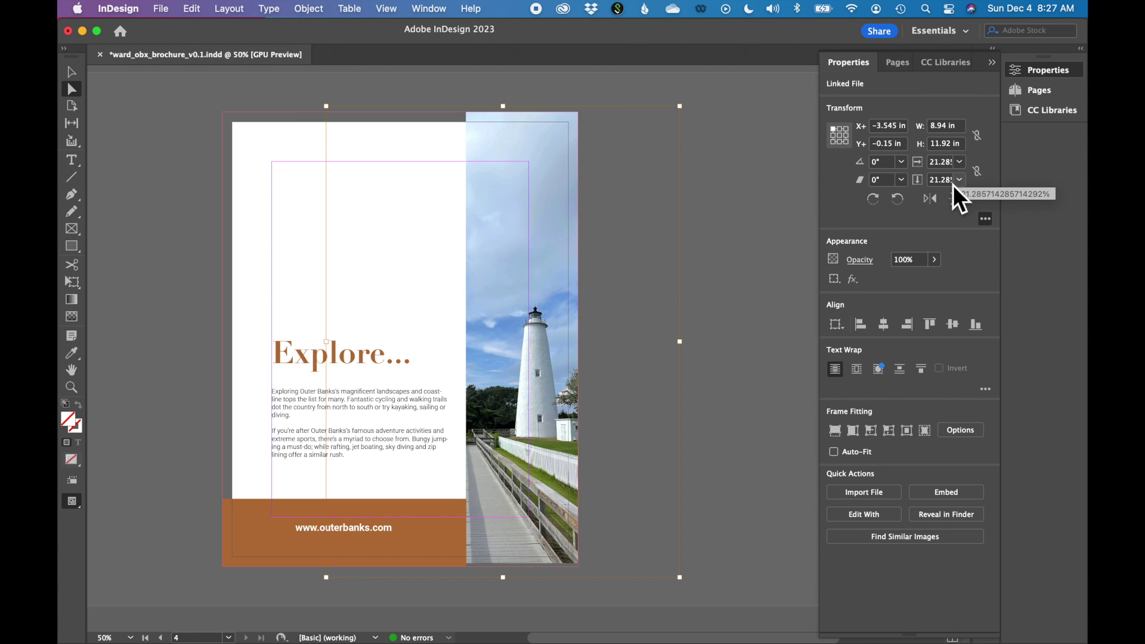
pyautogui.click(751, 273)
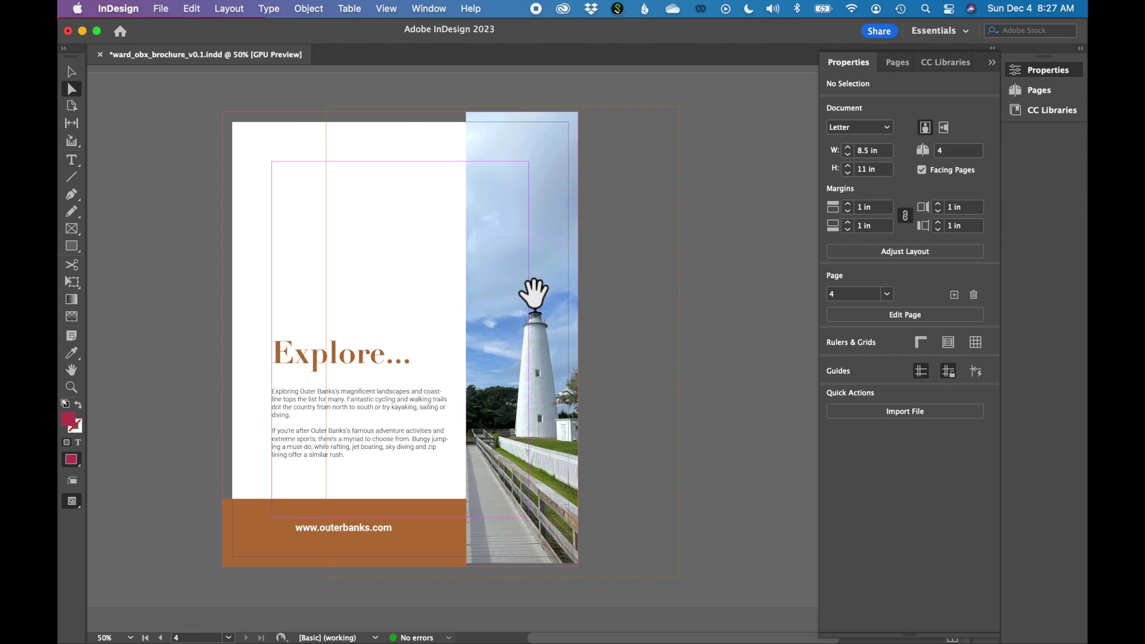
# Step: Squash the photo from its top edge to 8.94 by 4.6 inches, about 8.21% vertical scale
pyautogui.click(534, 292)
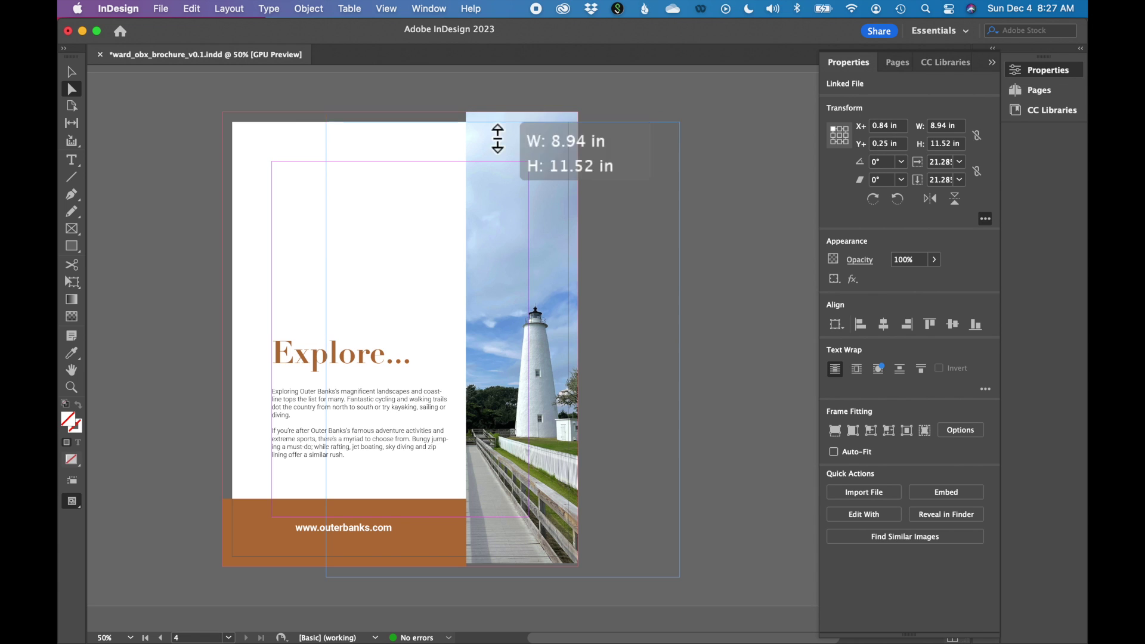
pyautogui.moveTo(514, 114); pyautogui.dragTo(541, 399)
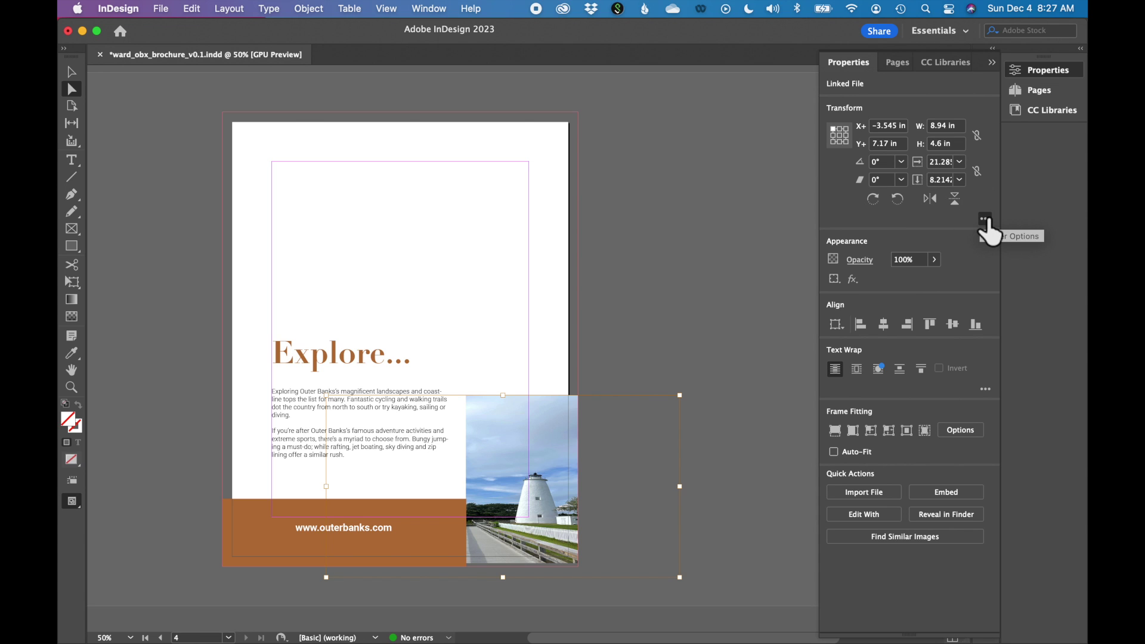
# Step: Copy the 21.285% horizontal scale into vertical scale, making the photo 8.94 by 11.92 inches
pyautogui.click(939, 162)
pyautogui.doubleClick(945, 170)
pyautogui.write('21.28')
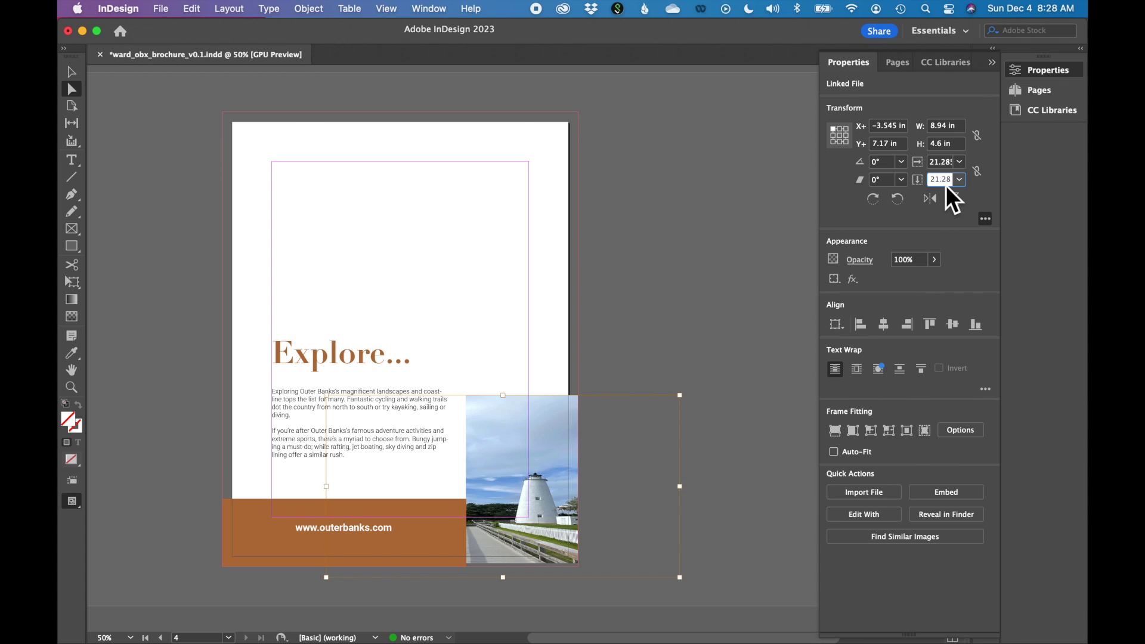
pyautogui.press('Return')
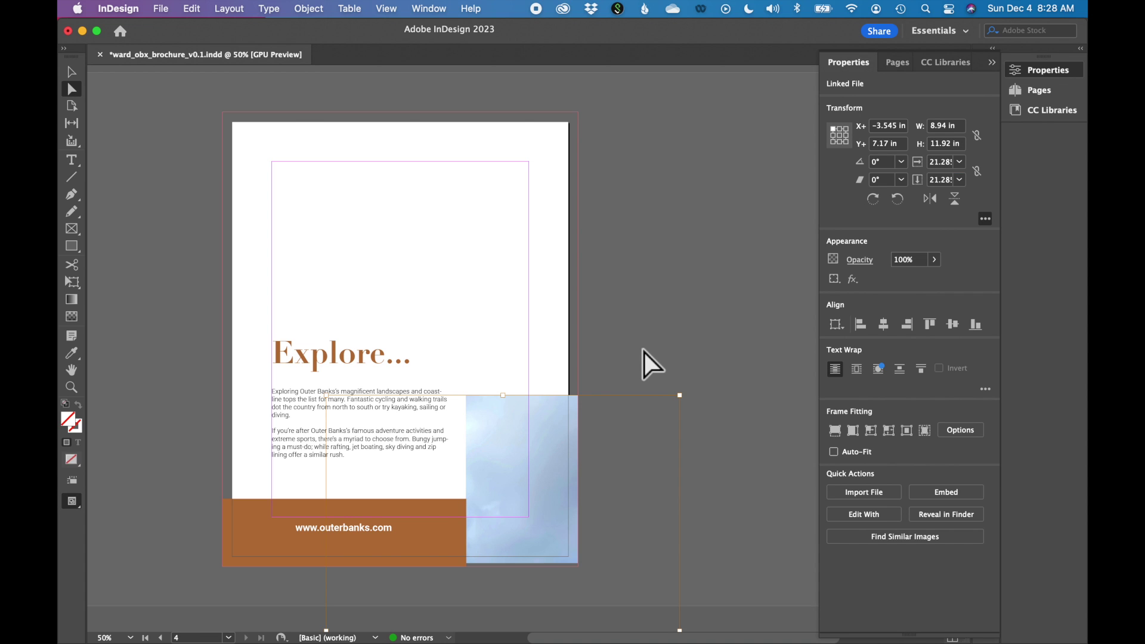
pyautogui.click(675, 345)
# Step: Move the photo frame up to Y 0 in so the lighthouse fills the right column
pyautogui.click(529, 467)
pyautogui.moveTo(530, 468); pyautogui.dragTo(531, 208)
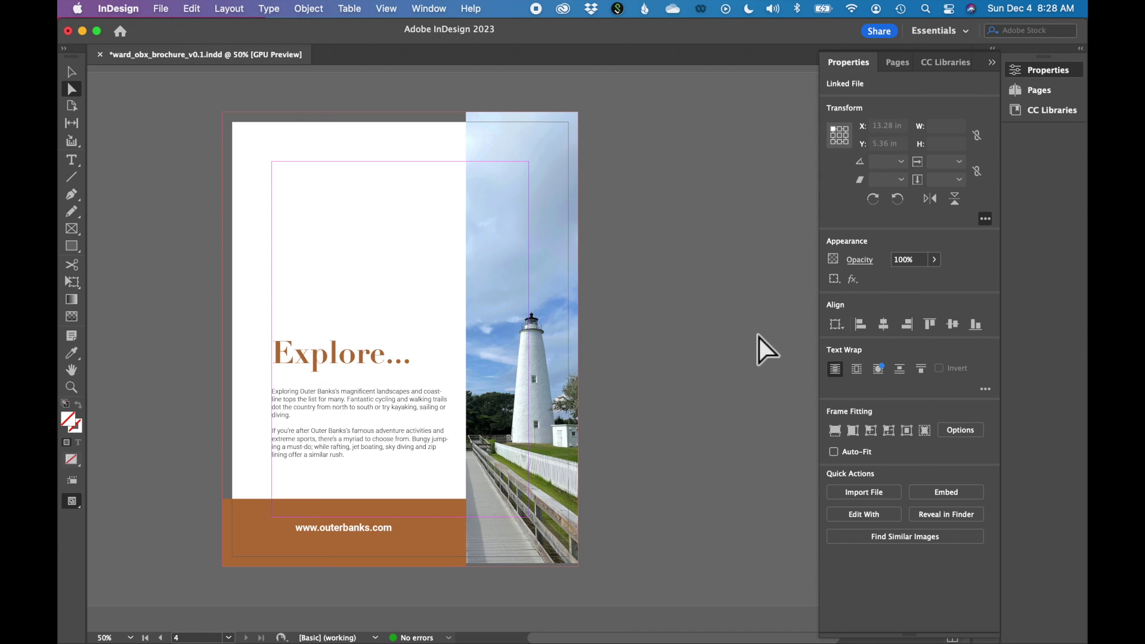
pyautogui.click(759, 336)
pyautogui.click(552, 250)
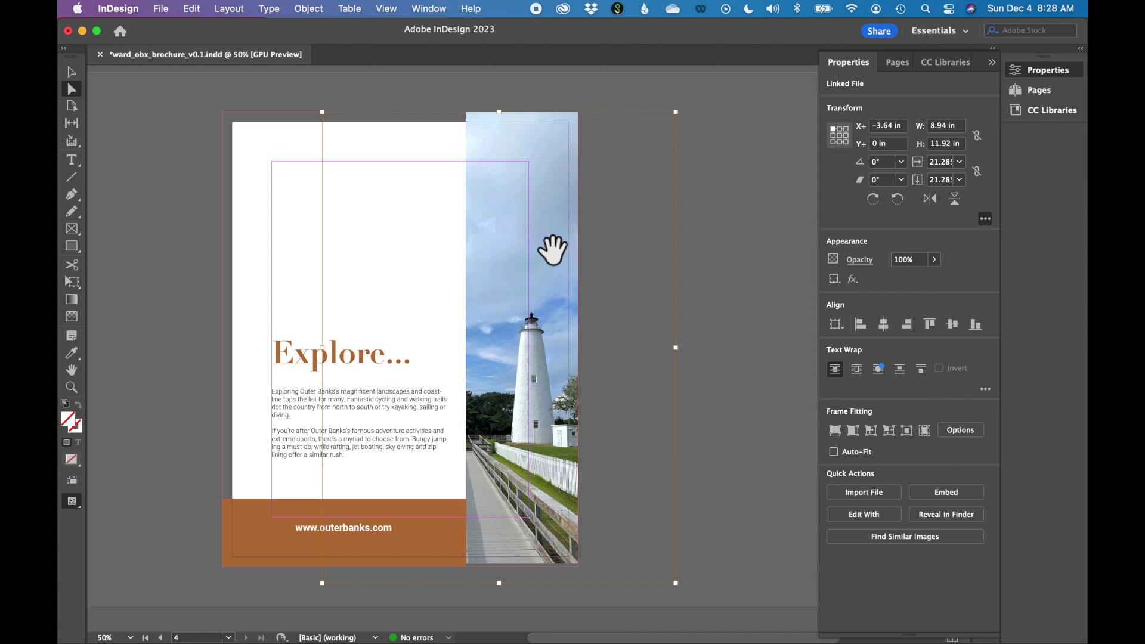